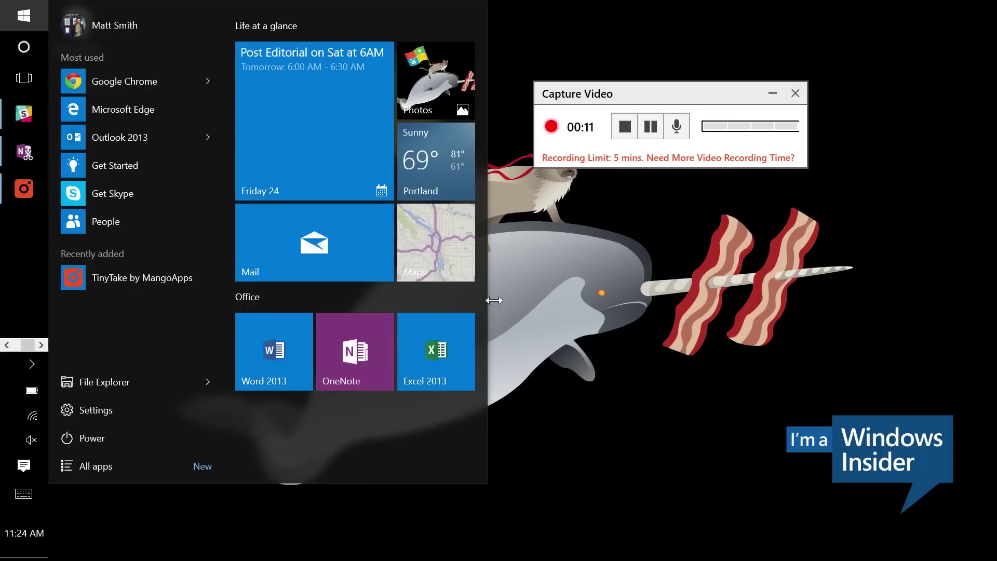
Resize the Start menu tile area wider and back, then close and reopen the Start menu
drag(562, 280, 680, 299)
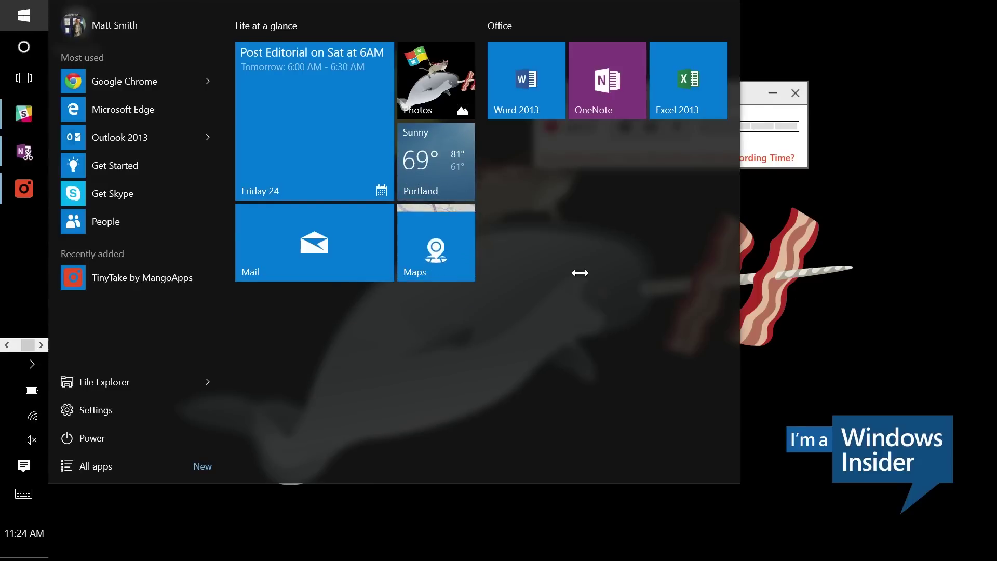
drag(753, 299, 499, 292)
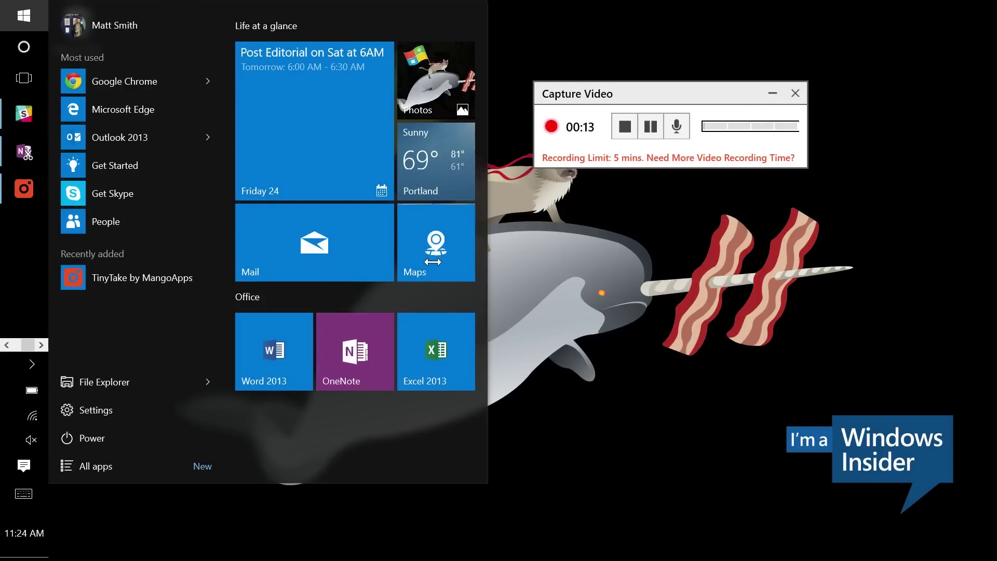
click(15, 15)
click(15, 15)
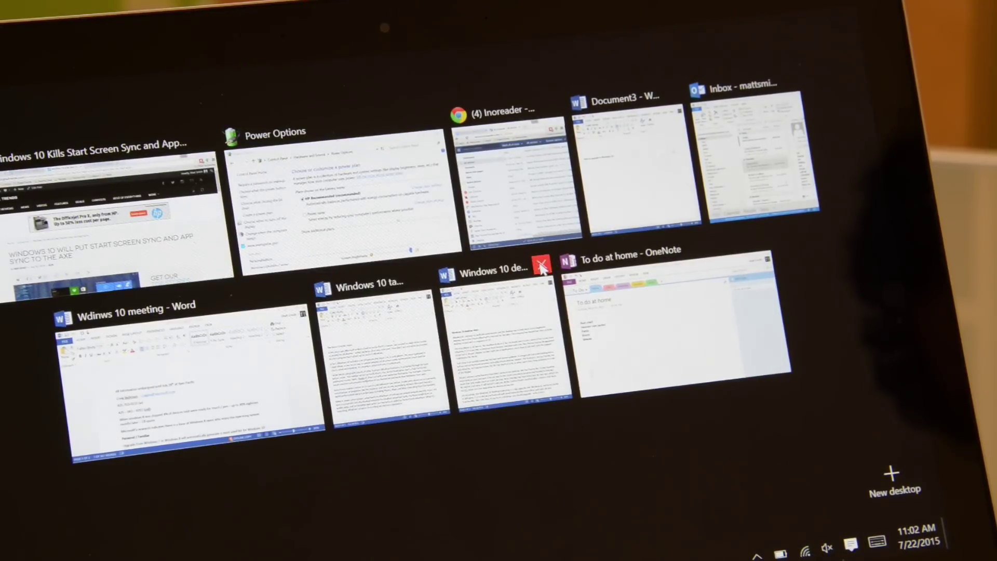
Close both Windows 10 Word thumbnails and switch to the Chrome Start Screen Sync article
click(542, 267)
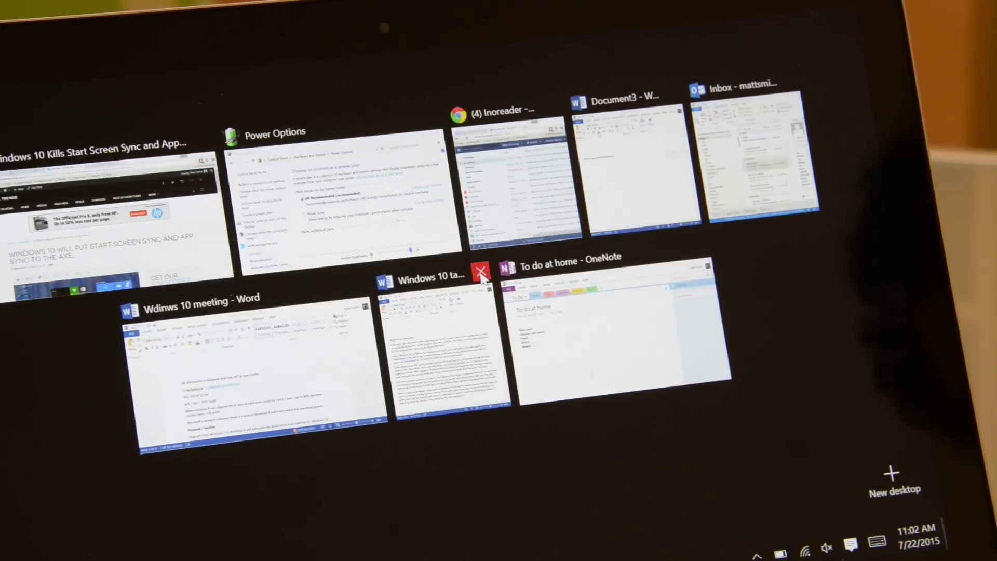
click(481, 273)
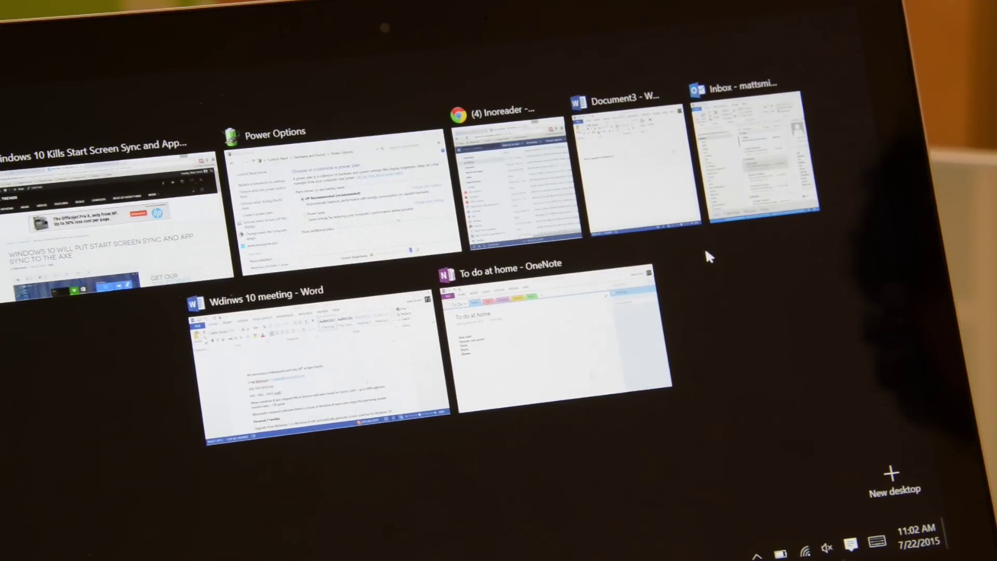
click(132, 244)
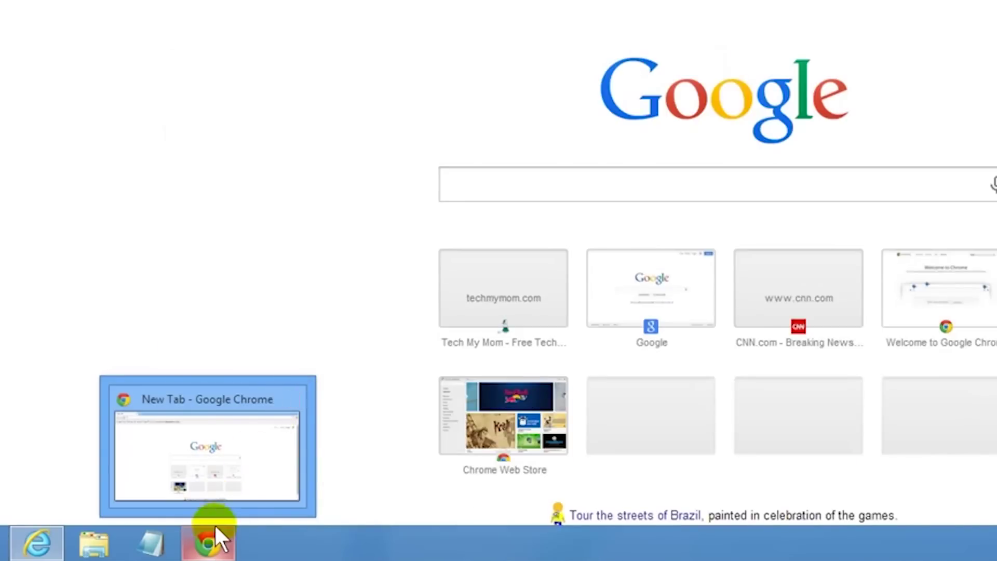
Close the Chrome window from its taskbar jump list, leaving the MSN news page
right_click(214, 537)
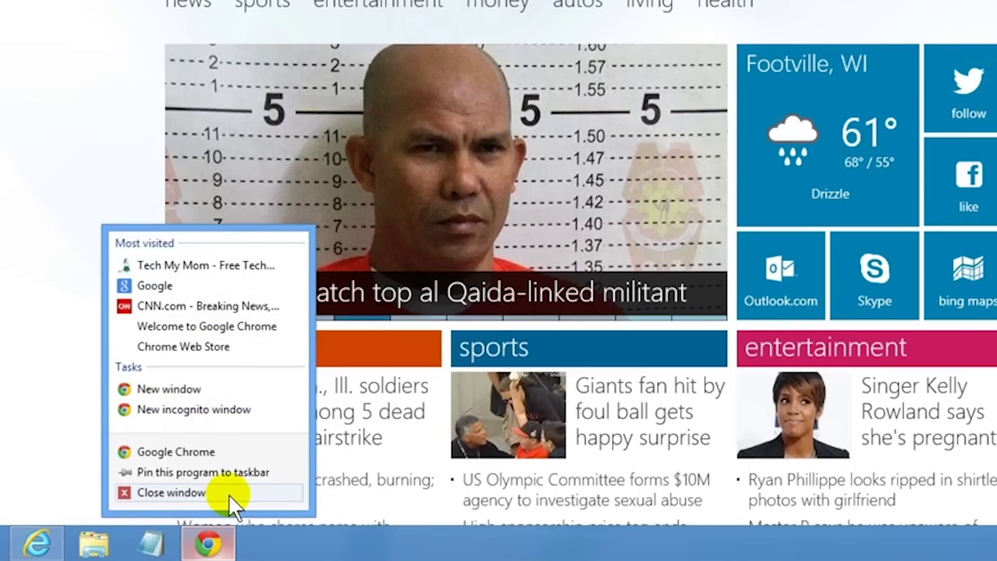
click(346, 544)
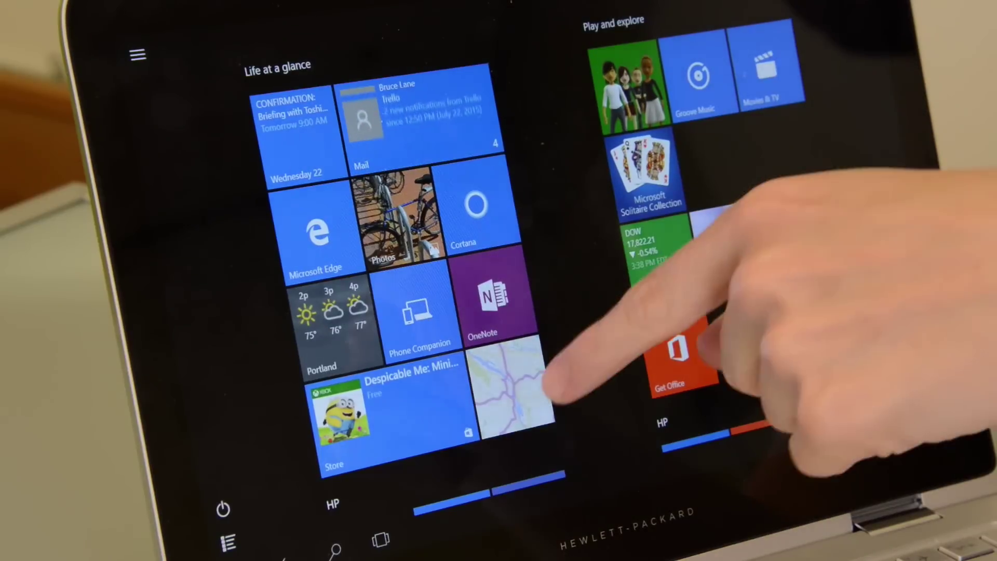
Launch Maps from its Start menu tile to show the Portland map
click(541, 397)
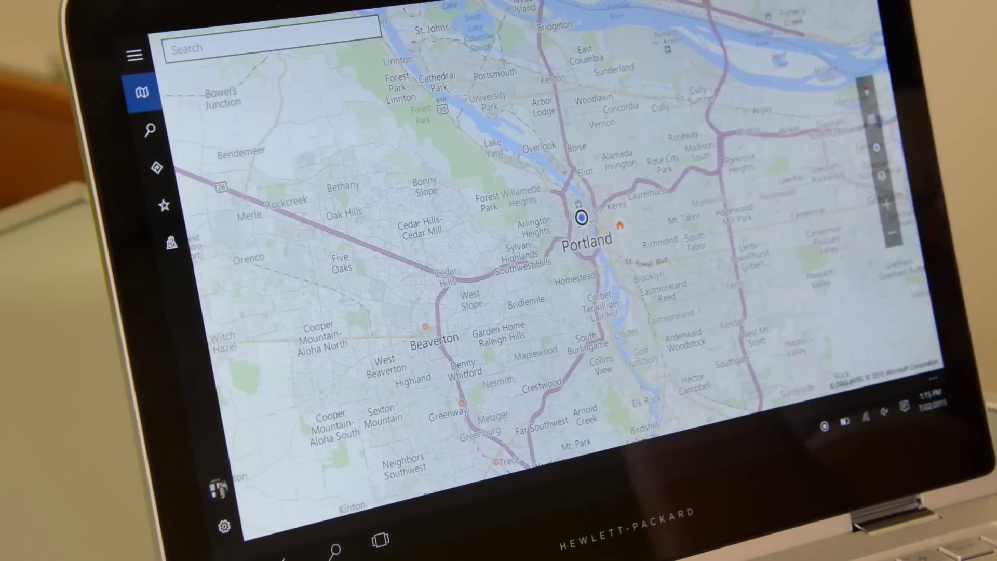
scroll(592, 218, down, 1)
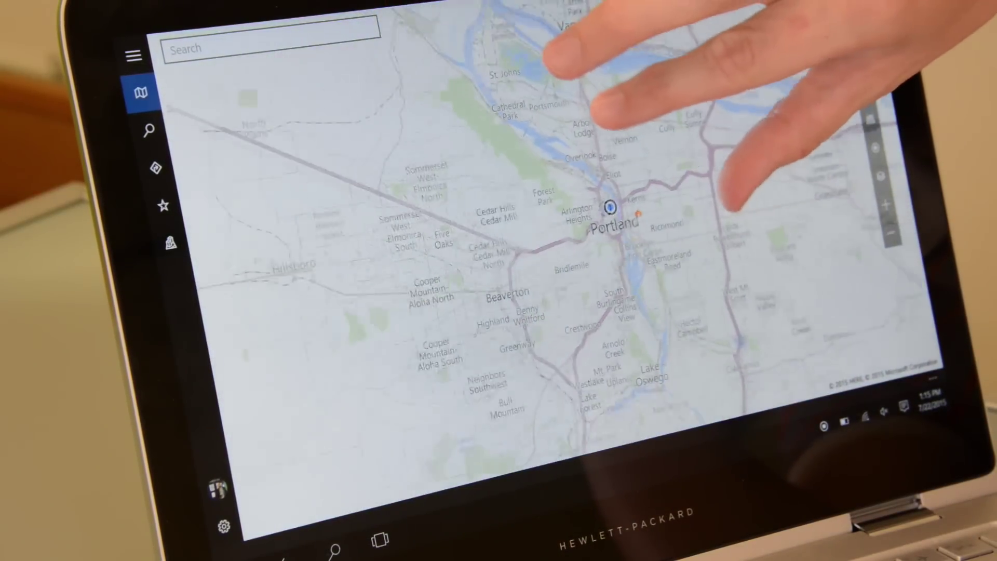
scroll(592, 219, down, 2)
scroll(623, 203, down, 1)
scroll(624, 219, down, 2)
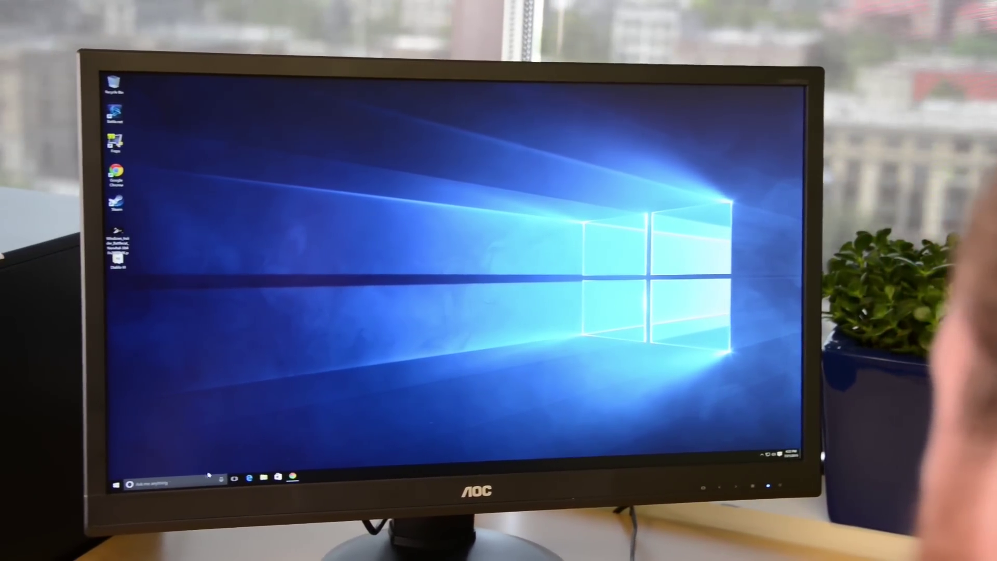
Show the Start menu, then bring up Cortana's 'Ask me anything' panel with weather and news cards
key(super)
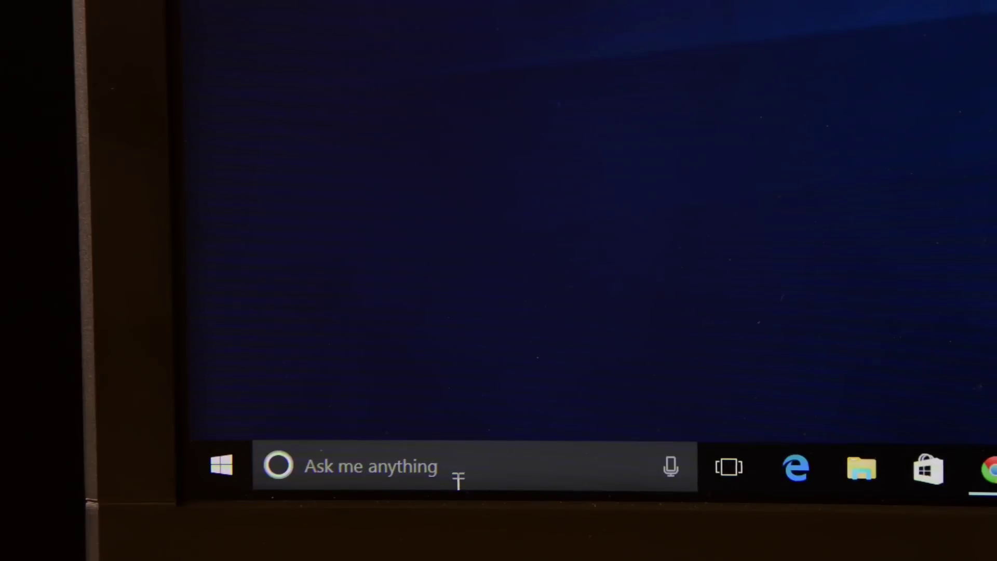
click(456, 468)
scroll(544, 217, down, 5)
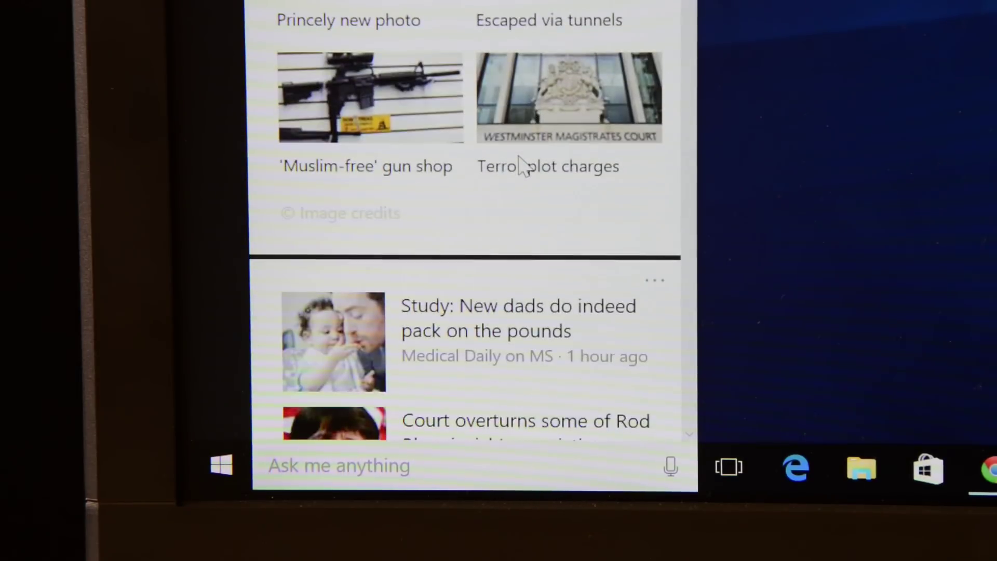
scroll(523, 165, down, 2)
scroll(523, 165, down, 2)
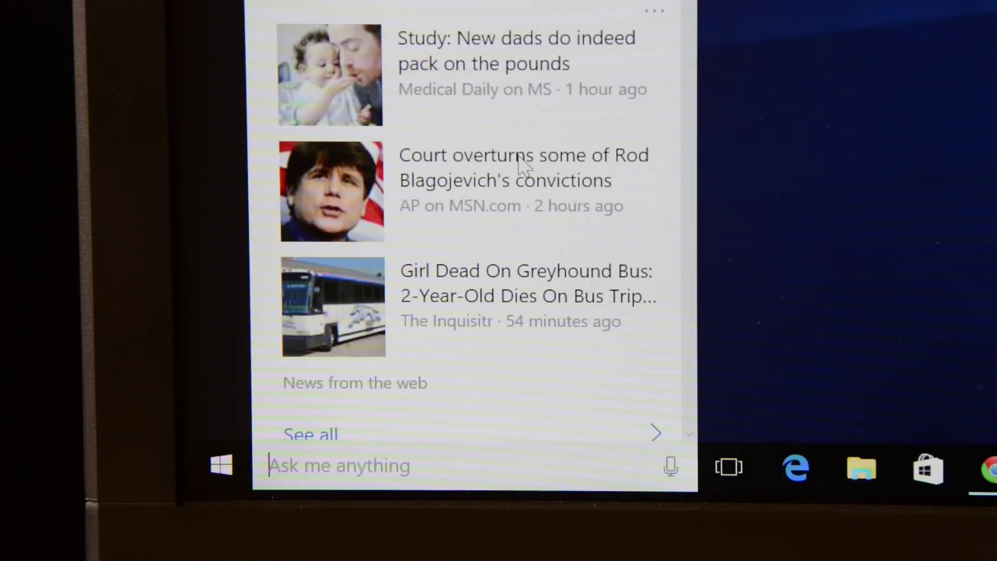